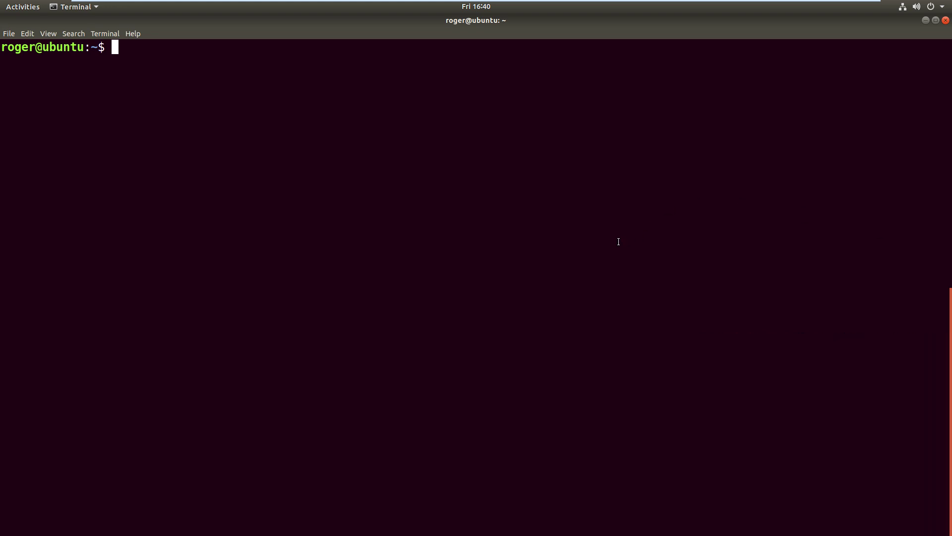
Check python -V (not found) and python3 -V (3.6.7), highlighting the suggested apt install lines.
key(Return)
key(Return)
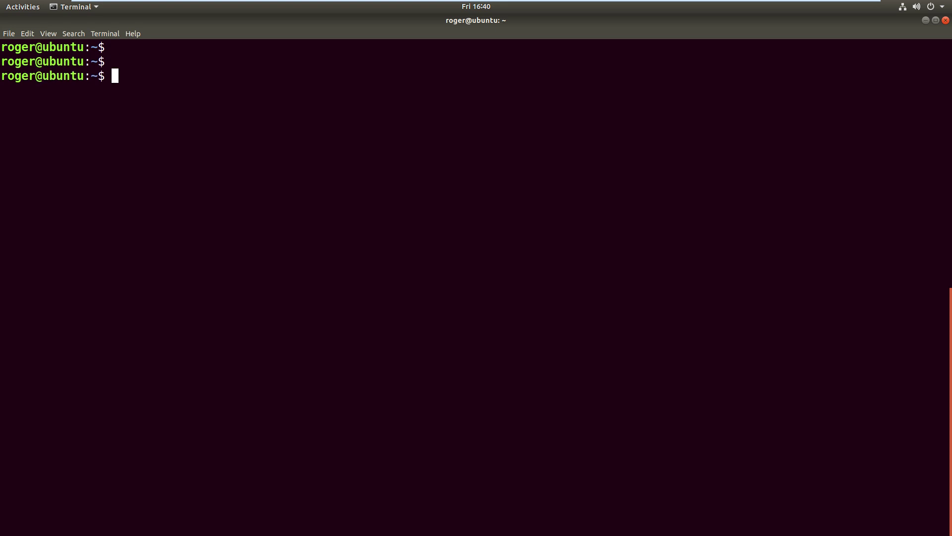
key(Return)
key(Return)
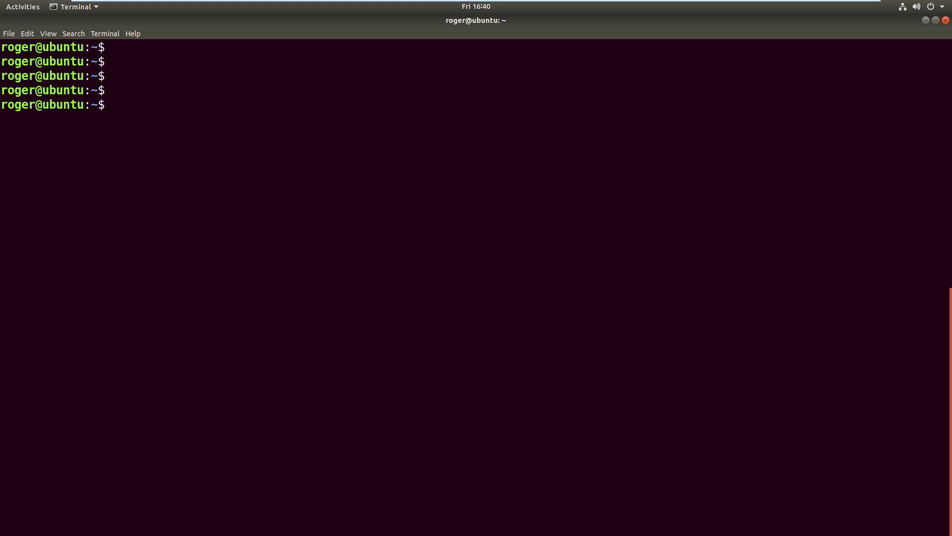
text(python )
text(-V)
key(Return)
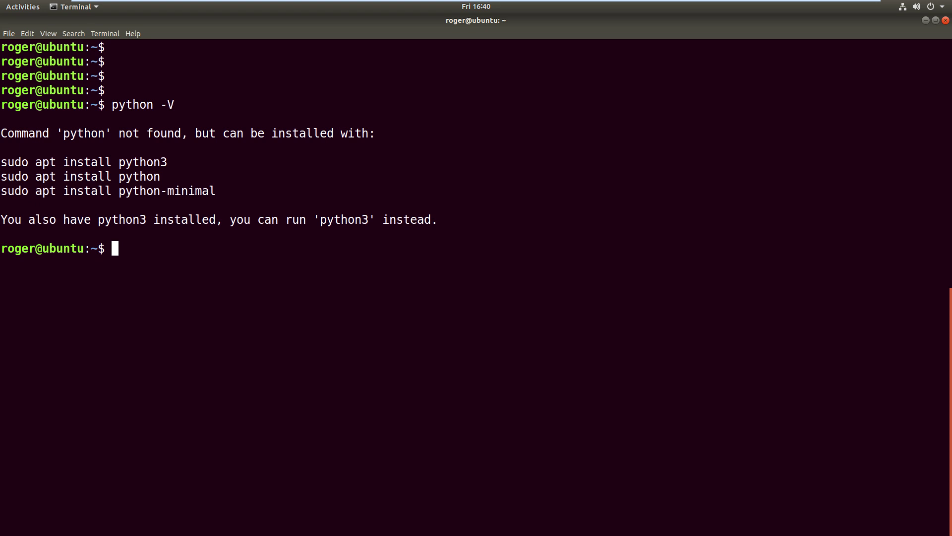
text(python)
text(3 -)
text(V)
key(Return)
key(Return)
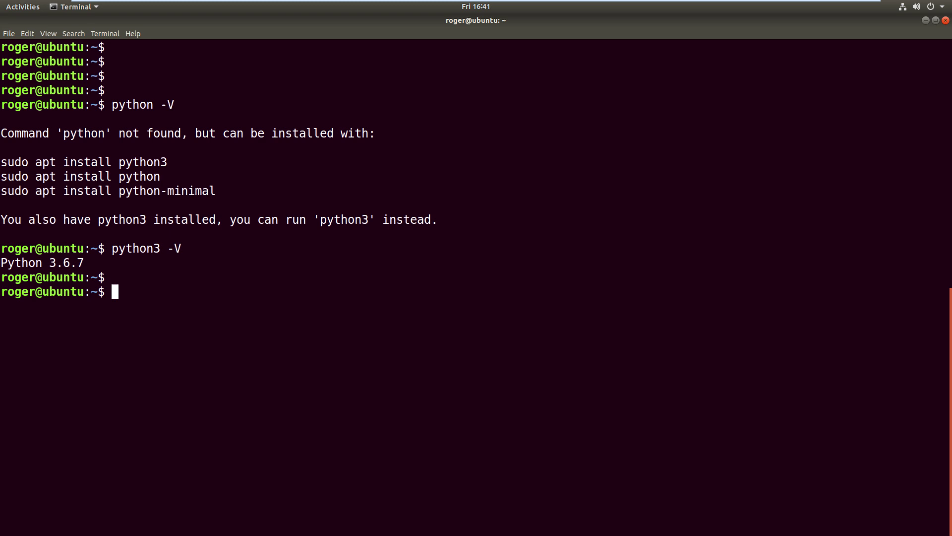
key(Return)
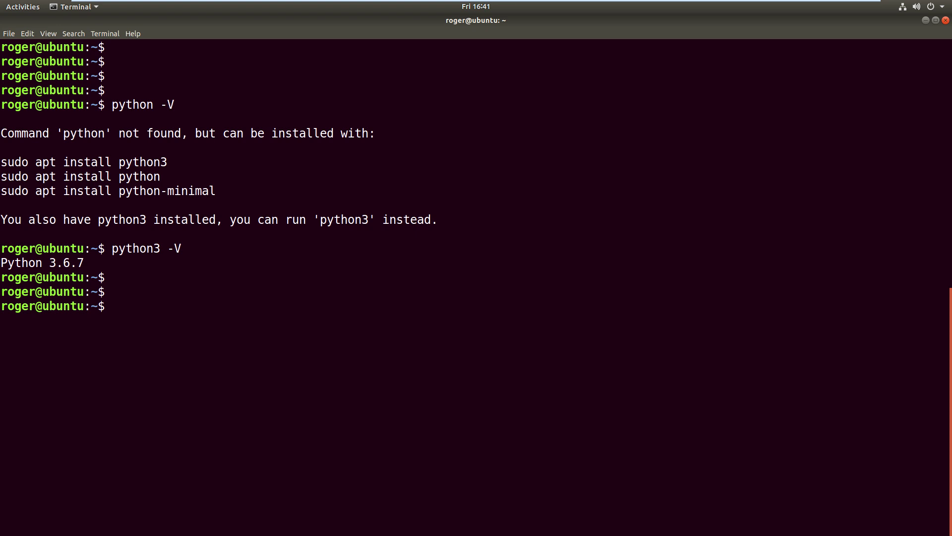
drag(222, 191, 2, 163)
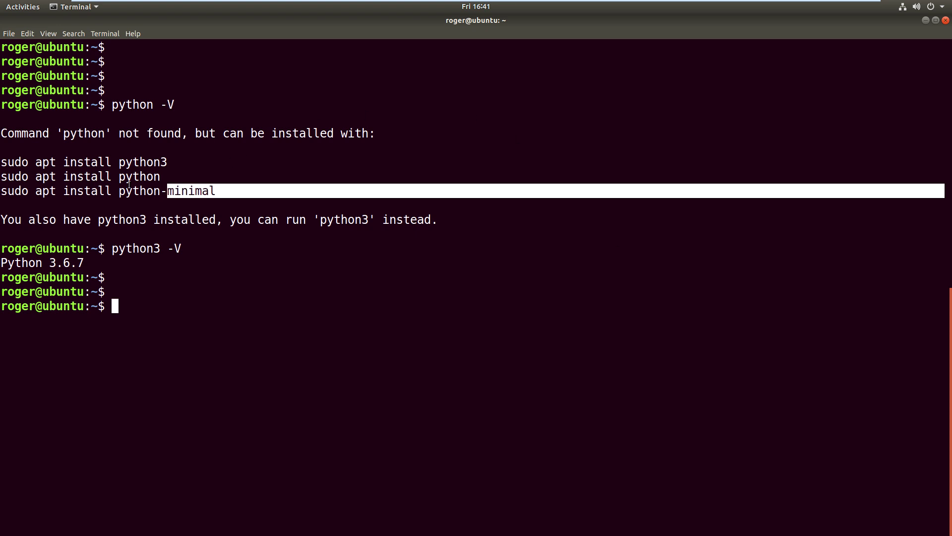
Run sudo apt-get update, fetching 2,732 kB until package lists read Done.
click(145, 300)
text(sudo )
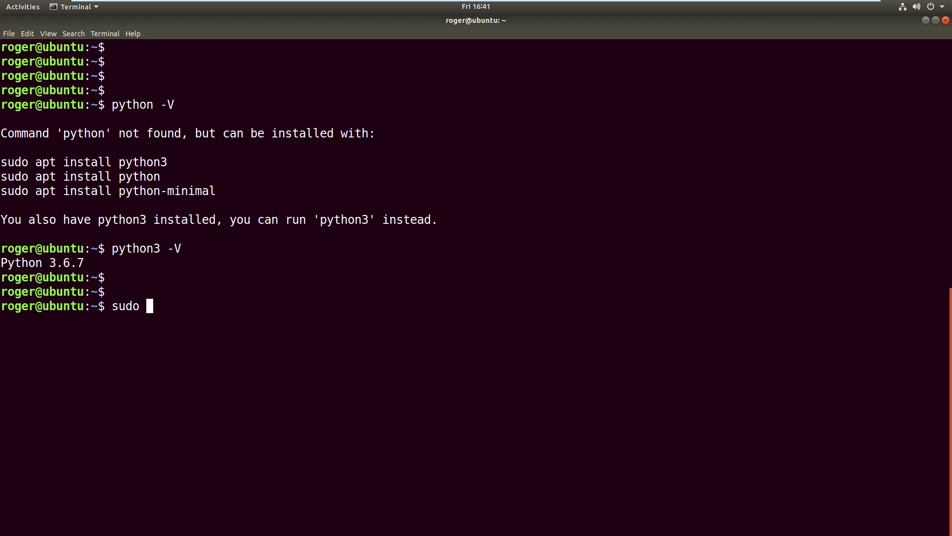
text(apt-get update)
key(Return)
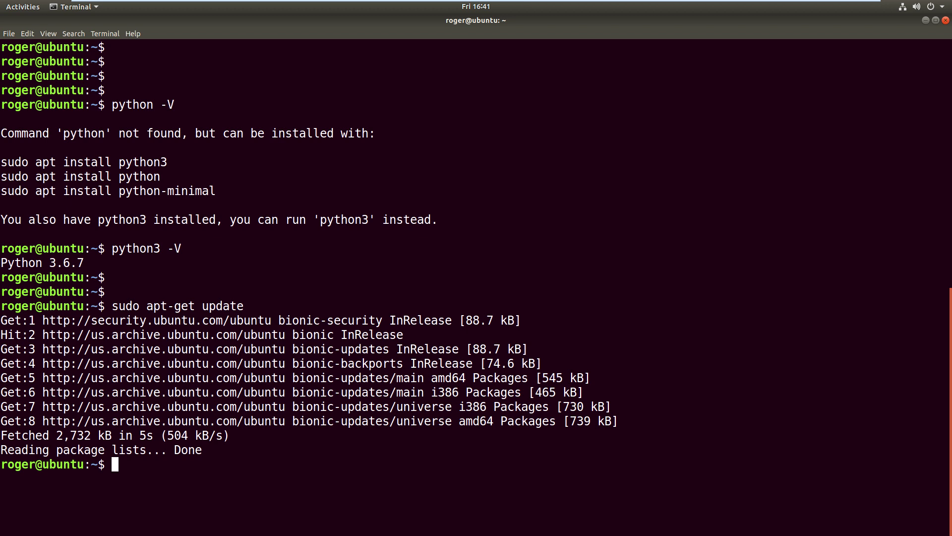
text(sudo apt)
text( install )
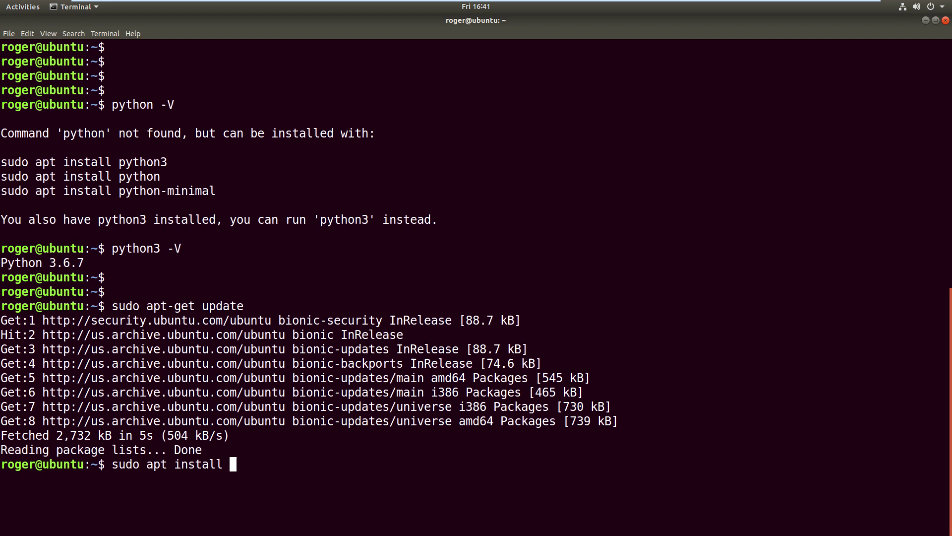
text(python)
Install Python 2.7.15 with sudo apt install python, answering y to continue.
key(Return)
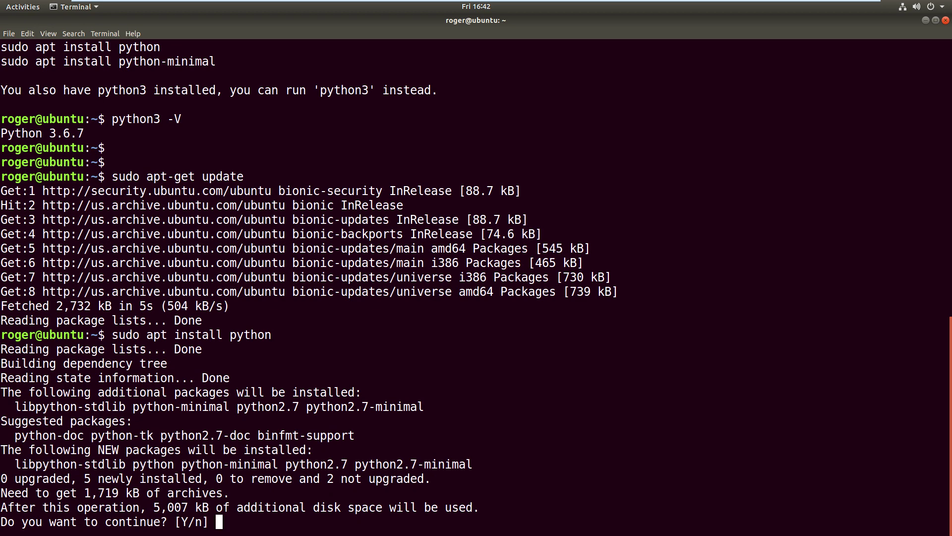
text(y)
key(Return)
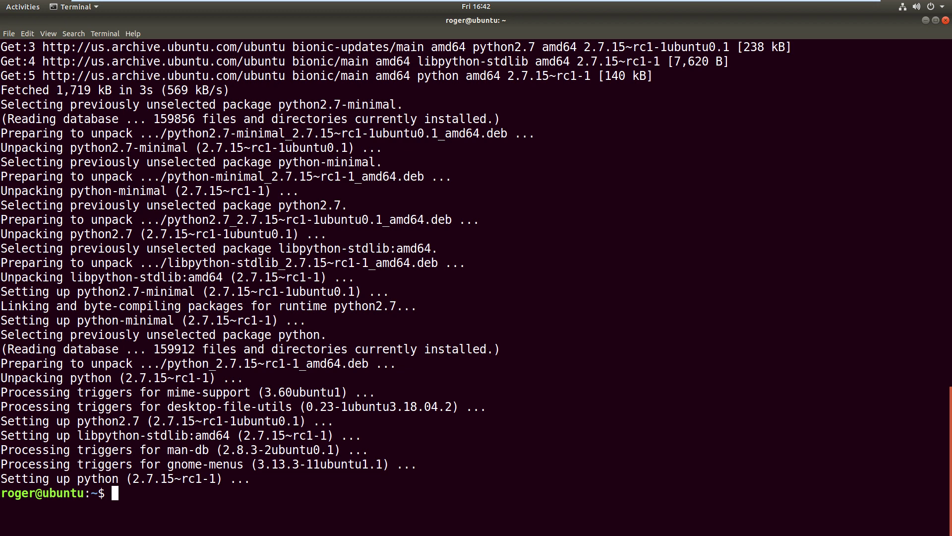
Clear the screen and confirm python reports 2.7.15rc1 and python3 reports 3.6.7.
key(Return)
key(Return)
text(cl)
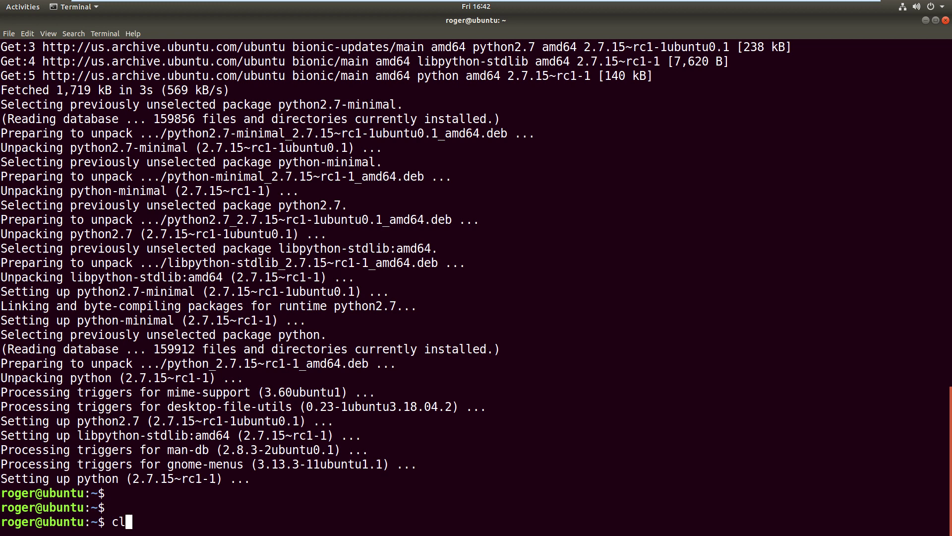
text(ear)
key(Return)
text(py)
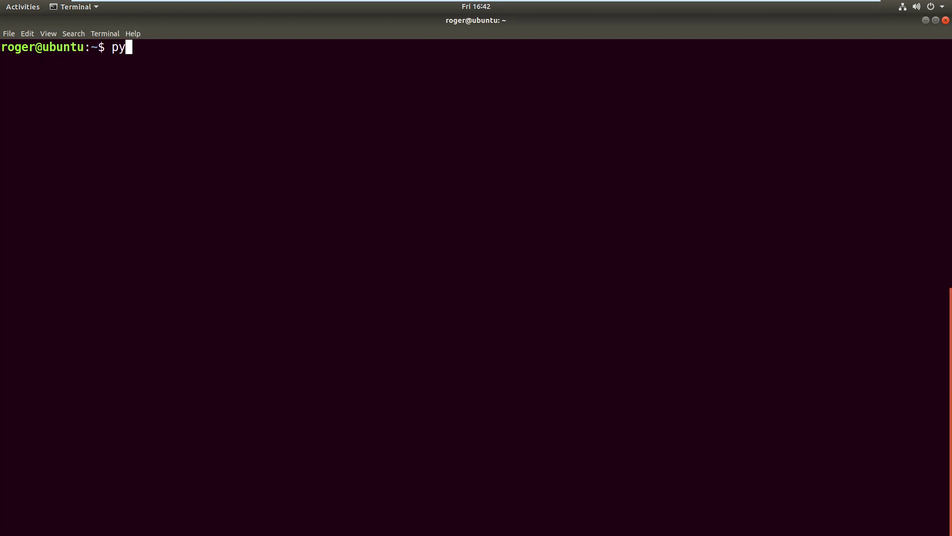
text(python -V)
key(Return)
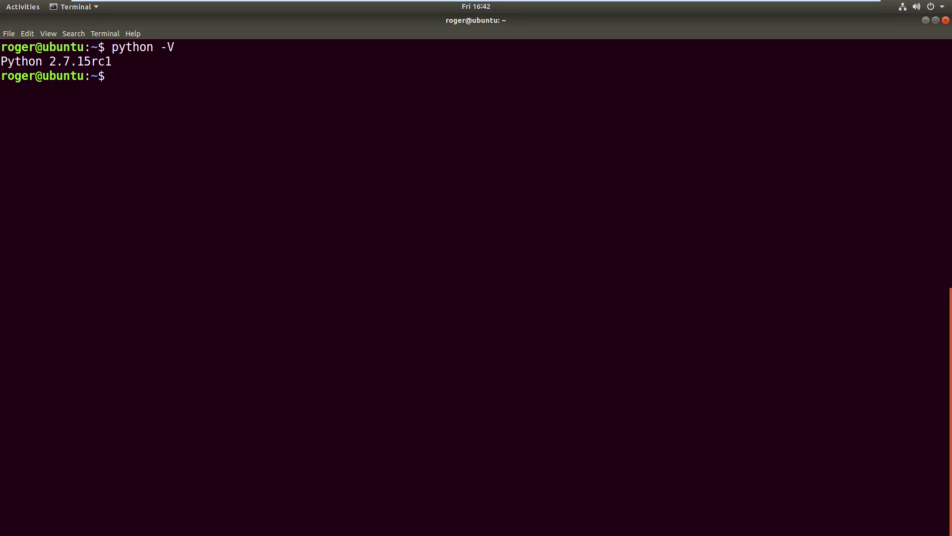
text(py)
text(thon3)
text( -V)
key(Return)
key(Return)
key(Return)
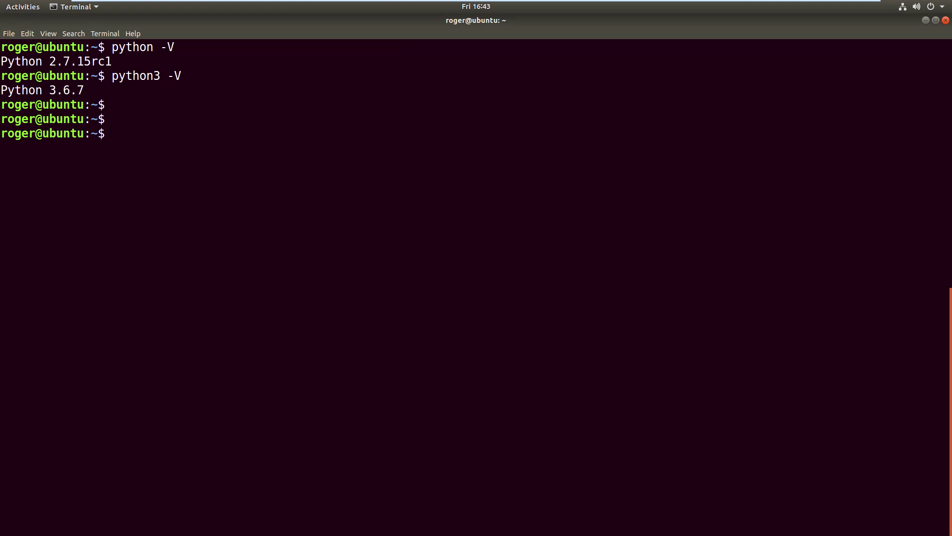
text(python)
Open the Python 2.7.15rc1 shell, quit it with exit(), then start python3 (3.6.7).
key(Return)
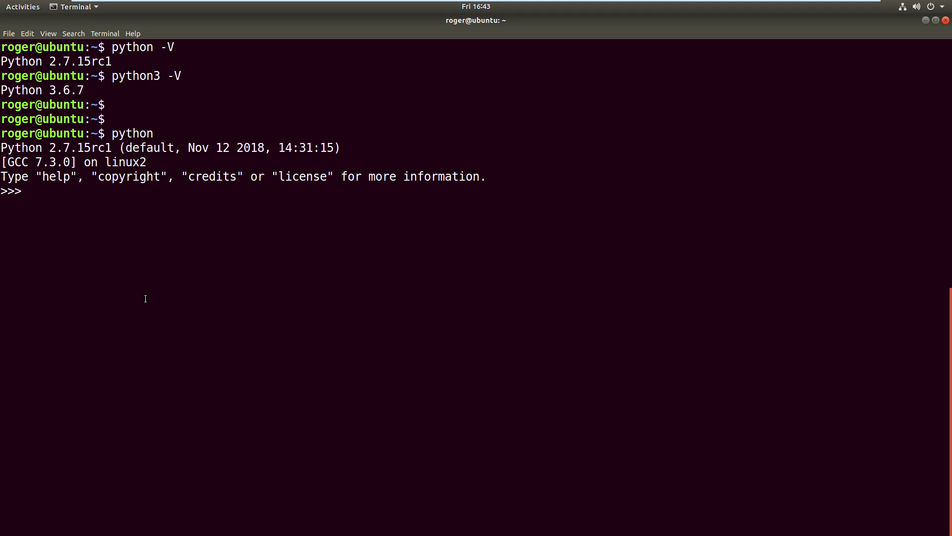
key(Return)
key(Return)
text(exit())
key(Return)
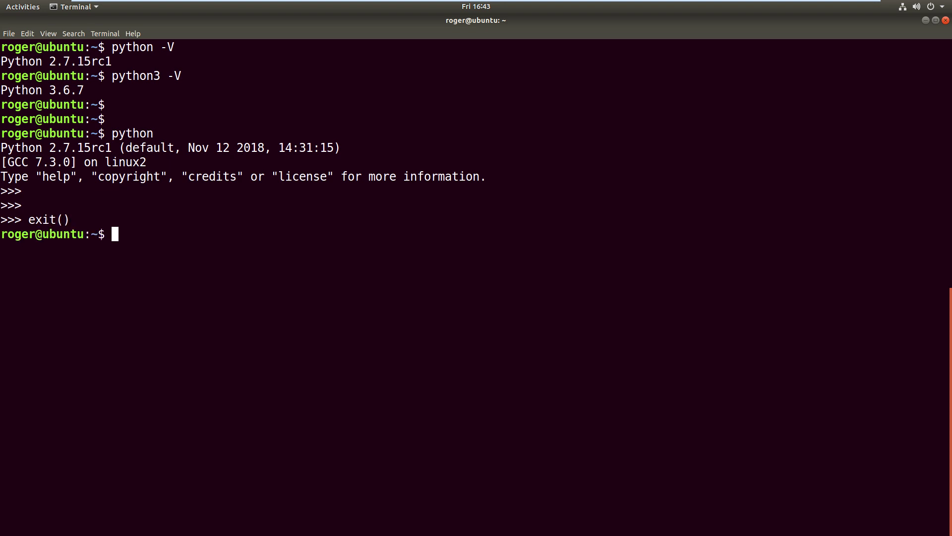
text(python3)
key(Return)
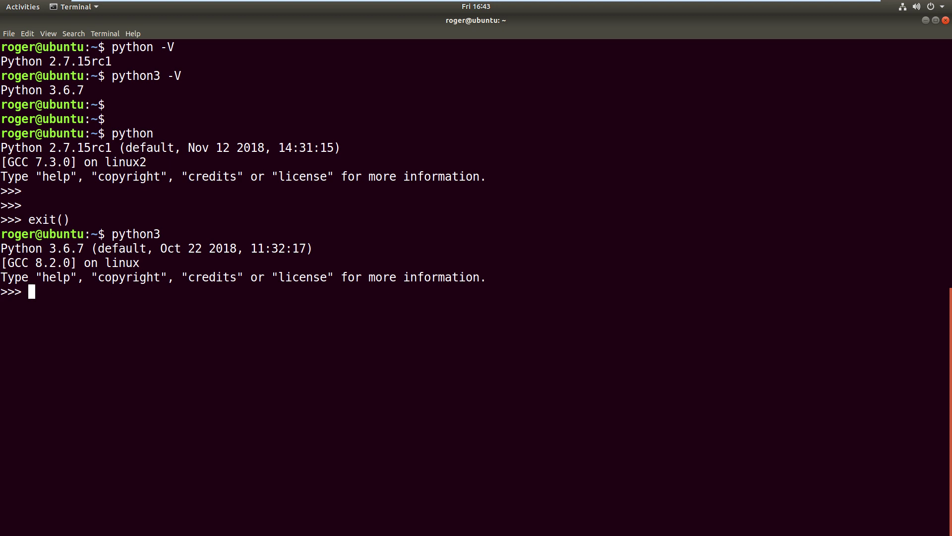